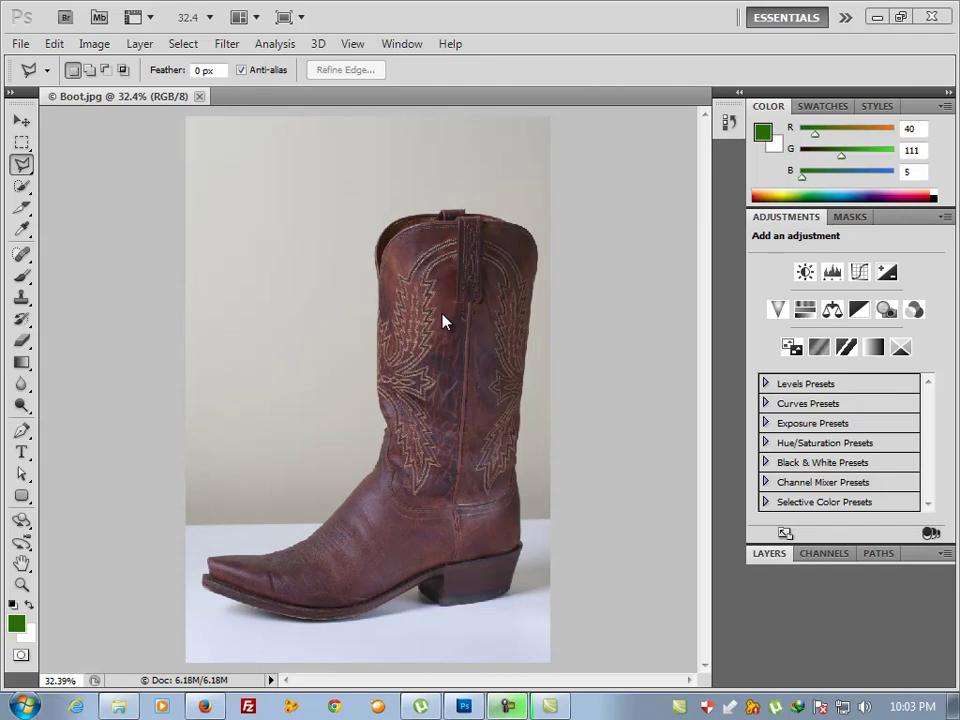
Open the Lasso tool flyout to see the available lasso variants.
left_click(22, 172)
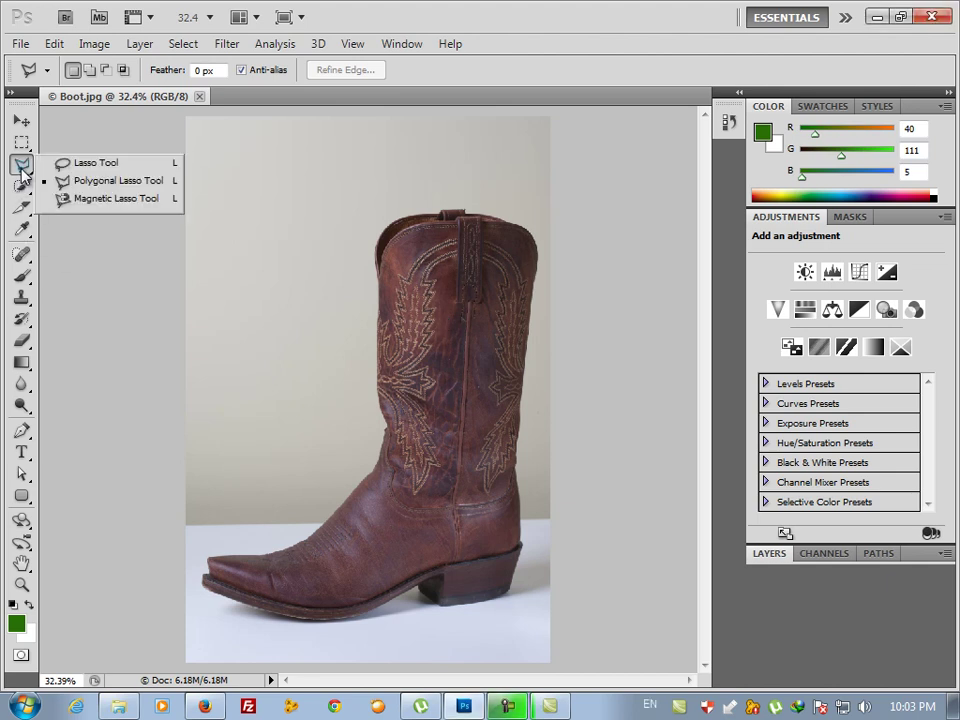
Switch to the Magnetic Lasso Tool and zoom in on the boot's toe.
left_click(100, 200)
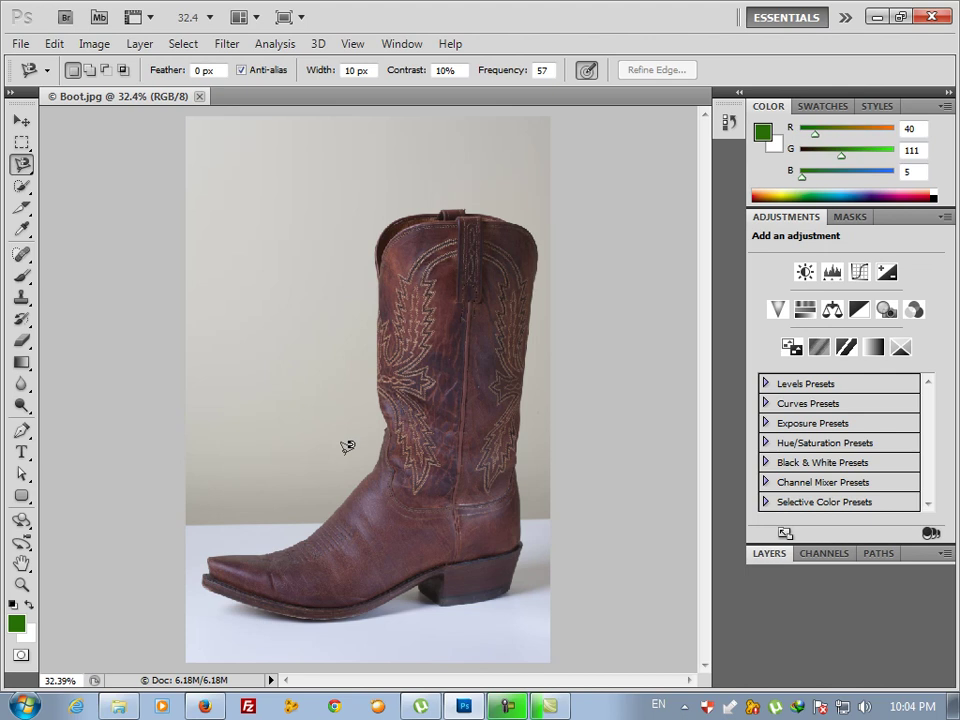
mouse_move(194, 540)
left_mouse_down()
mouse_move(235, 566)
mouse_move(235, 603)
left_mouse_up()
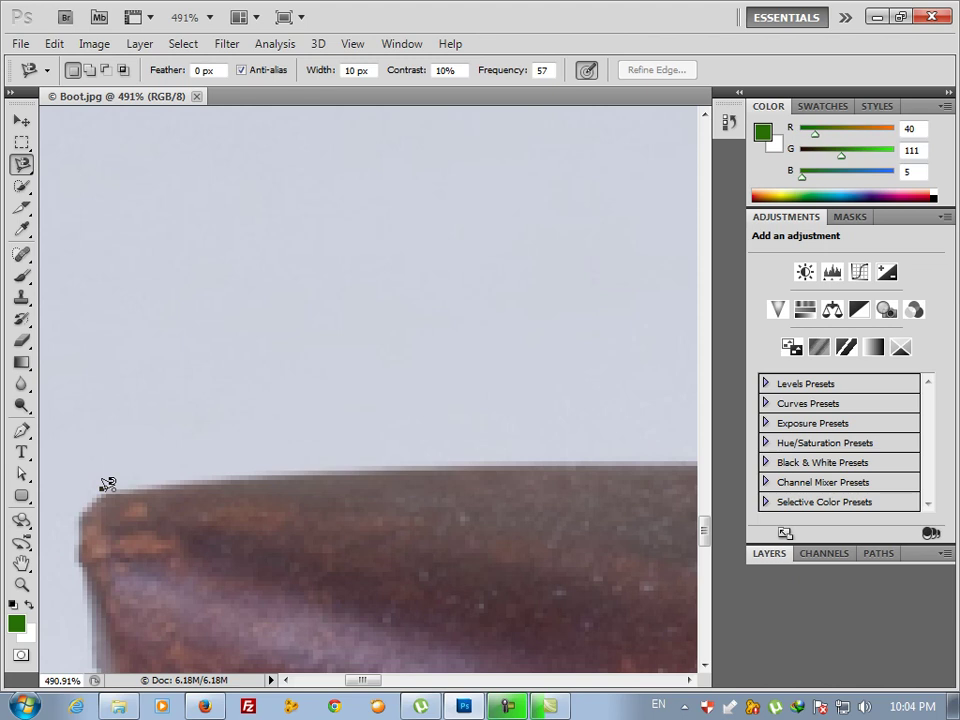
Start a magnetic lasso trace at the toe and follow the boot edge almost all the way around.
left_click(101, 489)
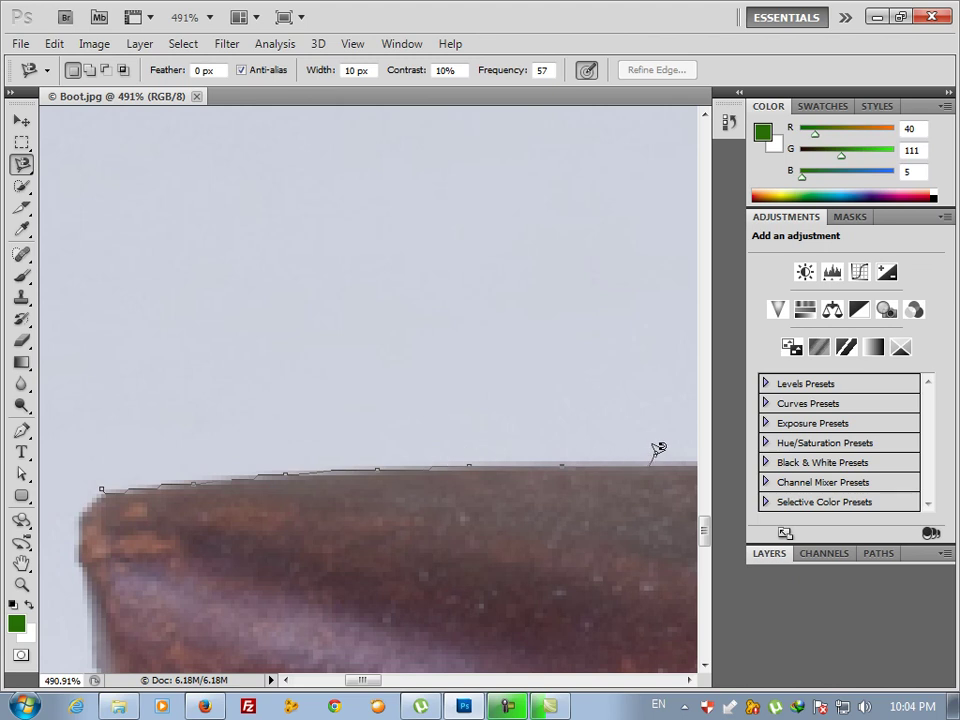
left_click_drag(658, 449, 186, 434)
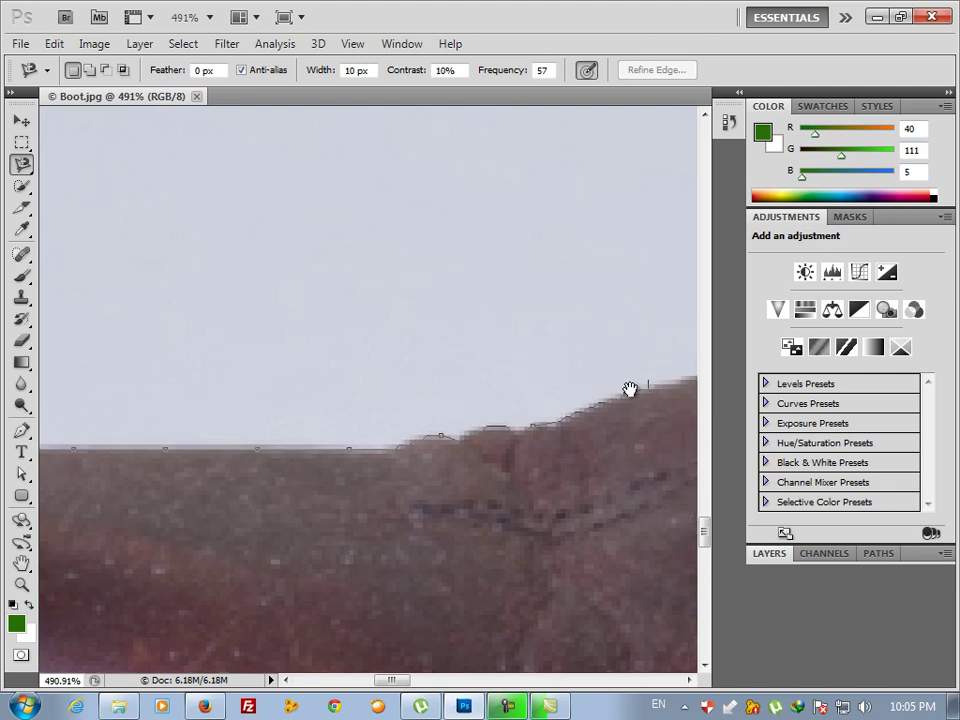
left_click_drag(670, 370, 302, 355)
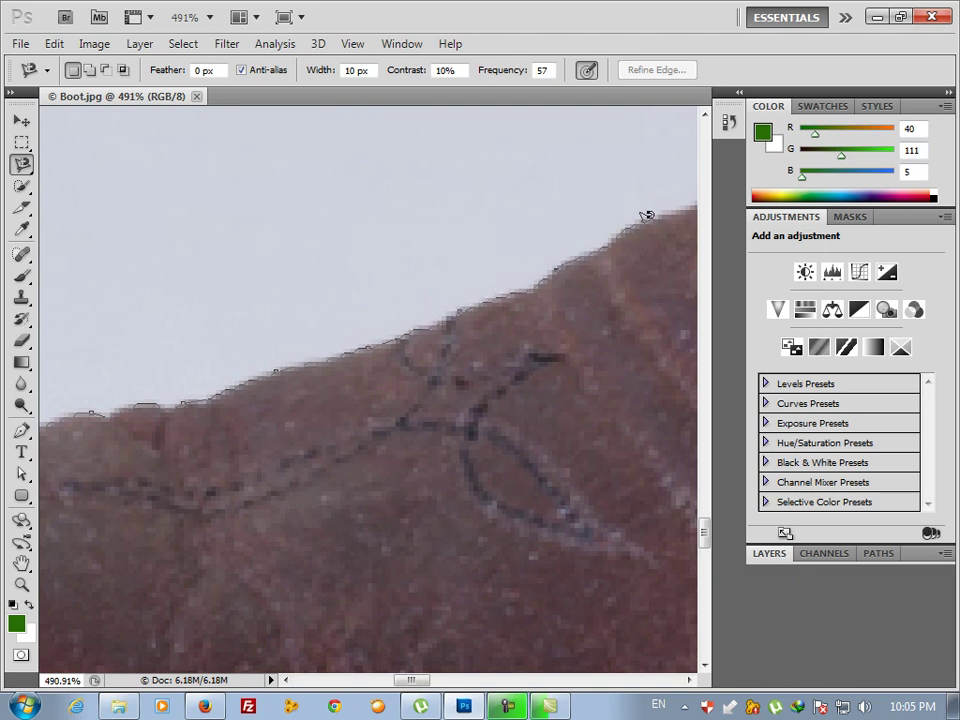
left_click_drag(656, 212, 409, 147)
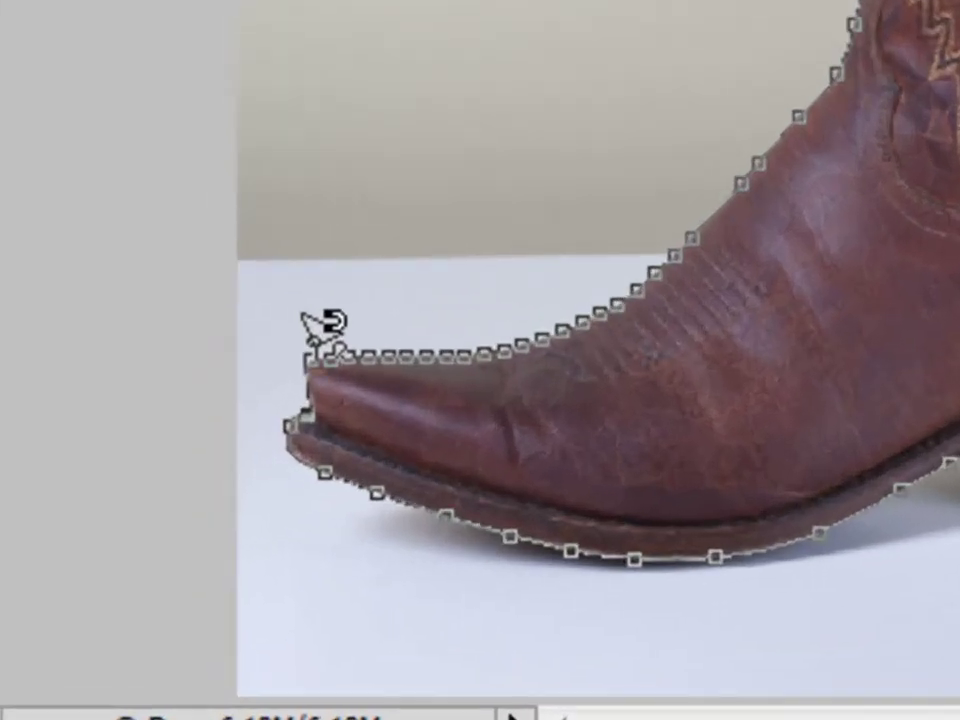
Close the trace into a boot selection, then drag the selected boot up and left.
left_click(312, 330)
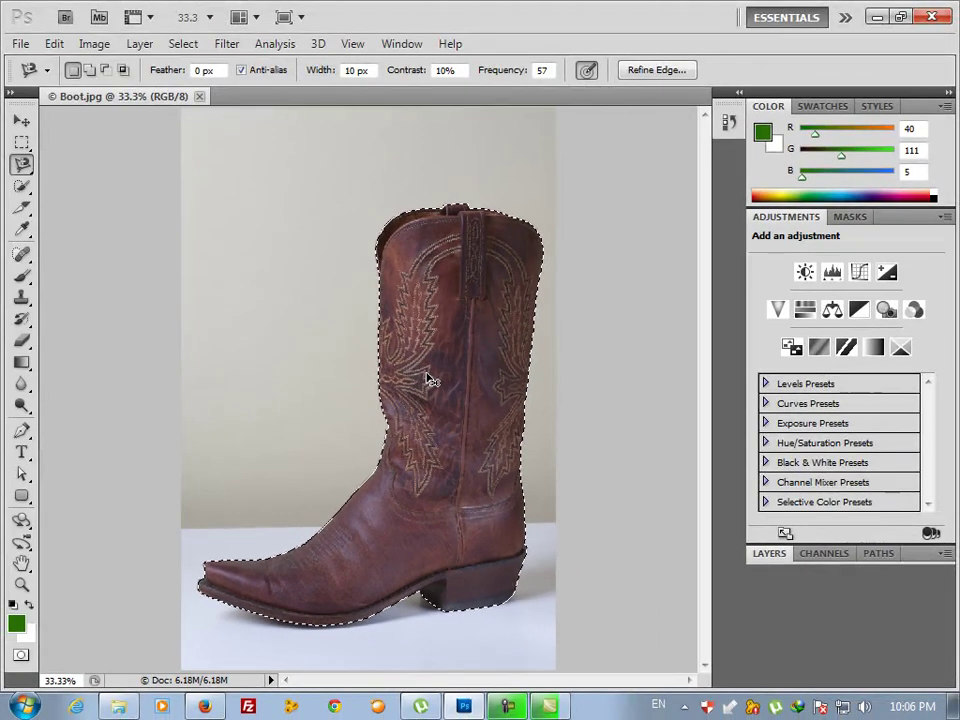
left_click_drag(431, 398, 407, 330)
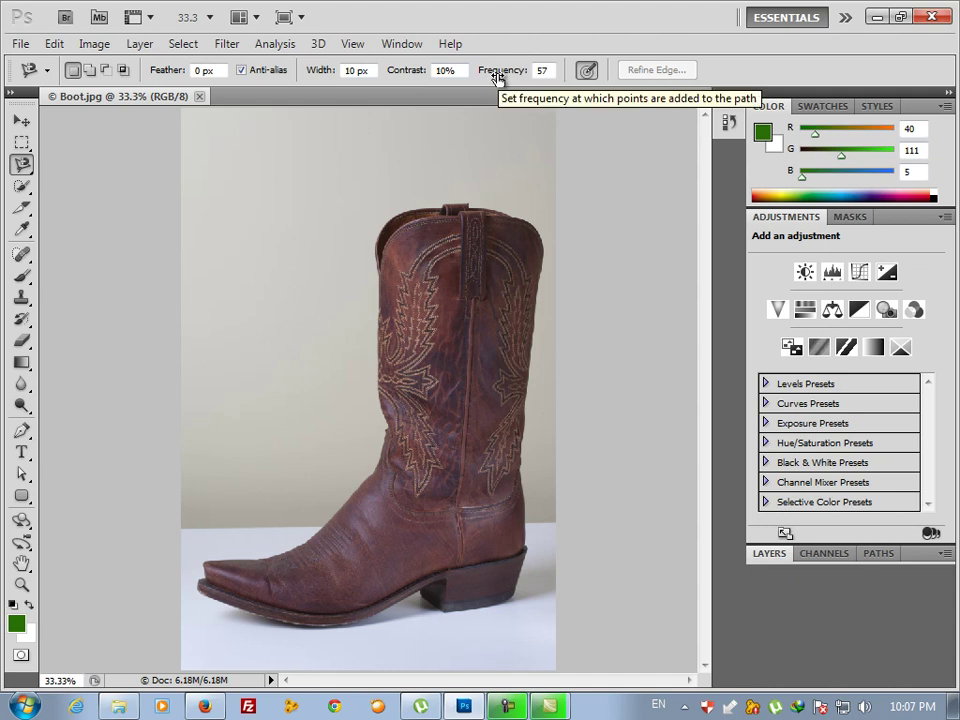
Lower Frequency to 11, trace and close a new boot selection, then deselect it.
left_click_drag(497, 78, 440, 72)
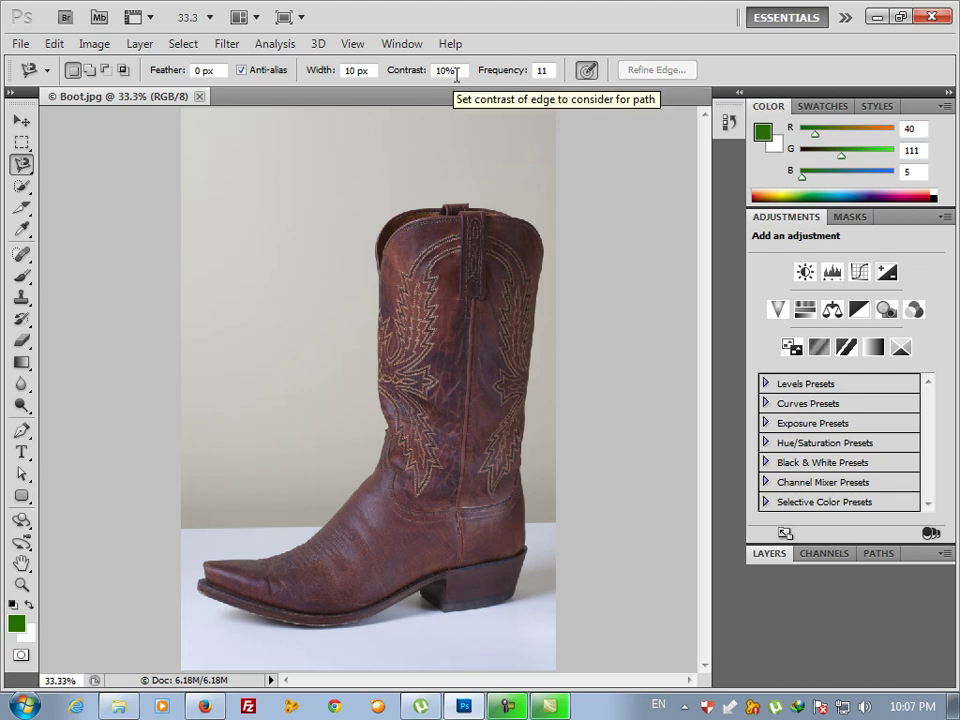
left_click(204, 561)
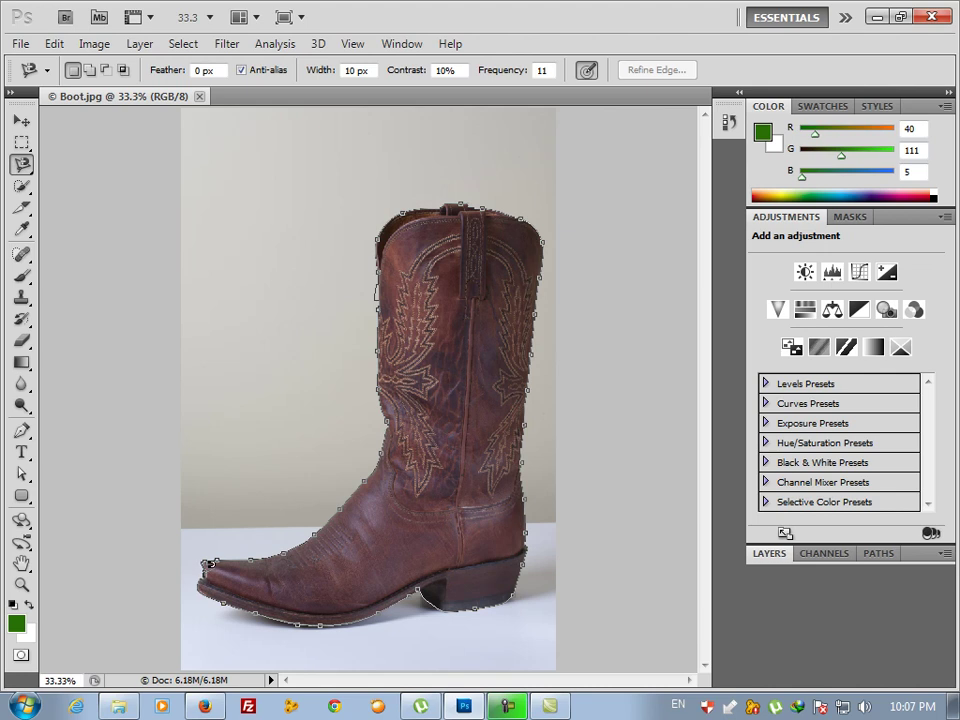
left_click(207, 556)
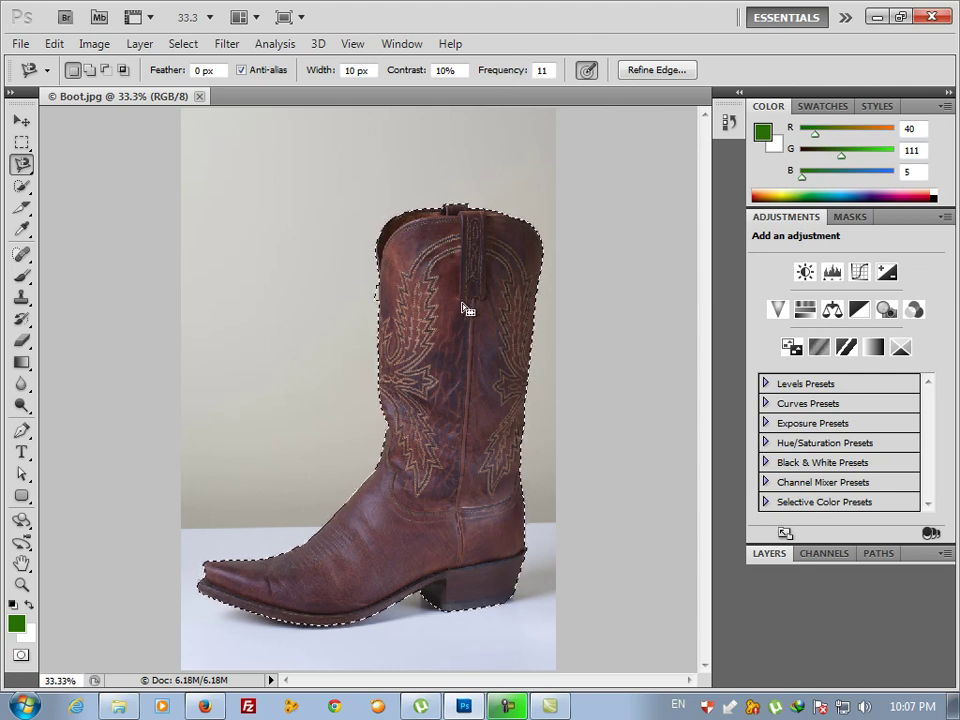
key("ctrl+d")
Raise Frequency to 100, trace and close a densely anchored boot selection, then deselect it.
left_click_drag(500, 72, 620, 78)
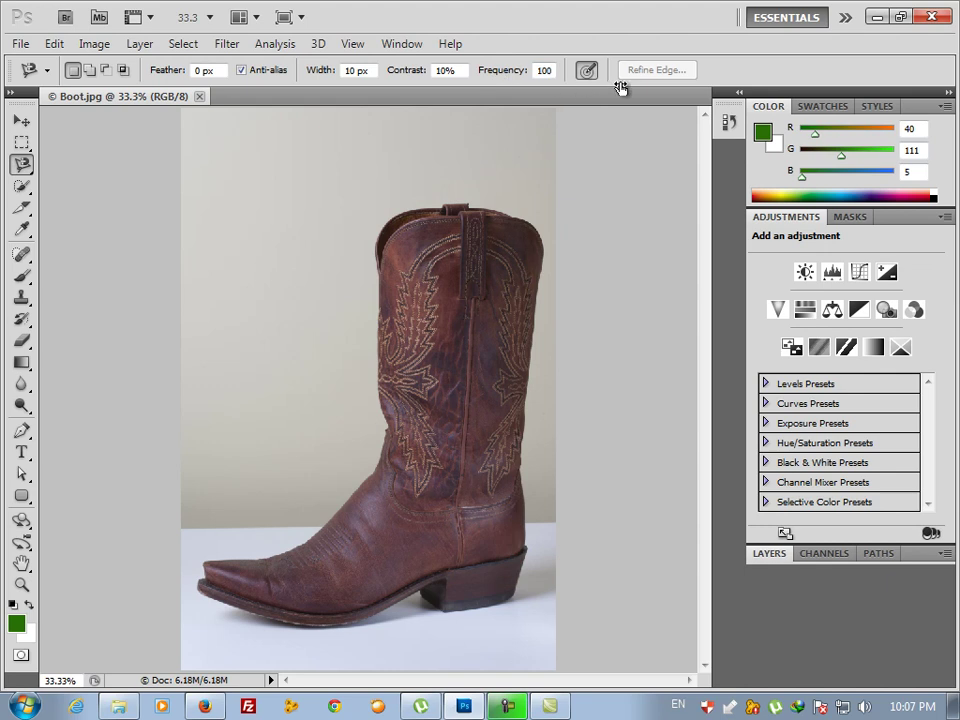
left_click(207, 556)
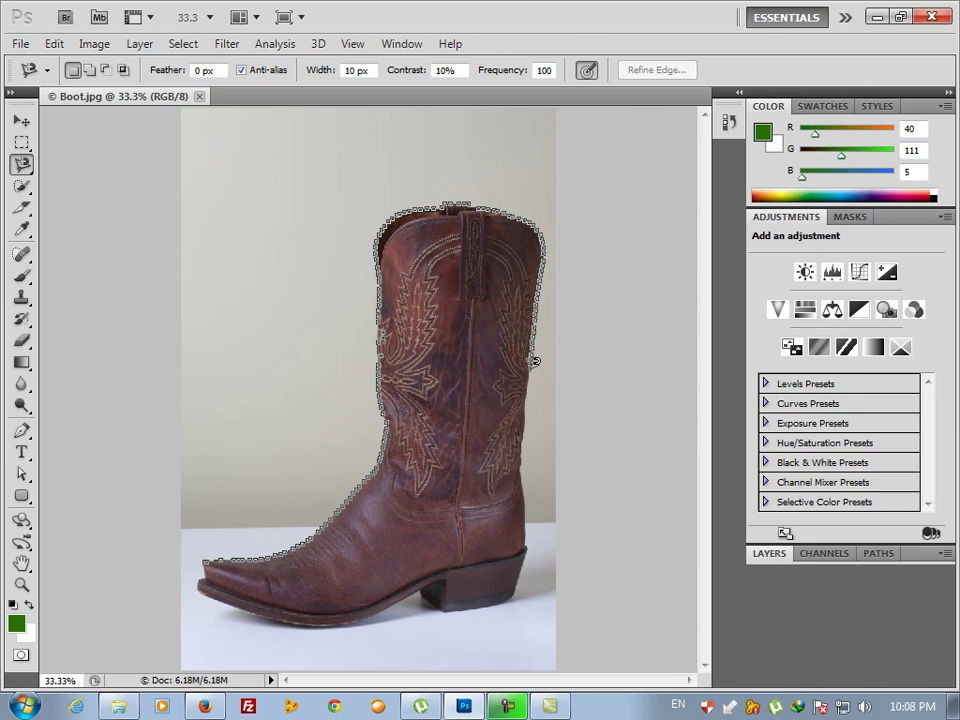
mouse_move(534, 450)
left_mouse_down()
mouse_move(531, 562)
mouse_move(522, 584)
mouse_move(484, 610)
mouse_move(425, 588)
mouse_move(410, 605)
mouse_move(330, 622)
mouse_move(245, 605)
mouse_move(208, 583)
left_mouse_up()
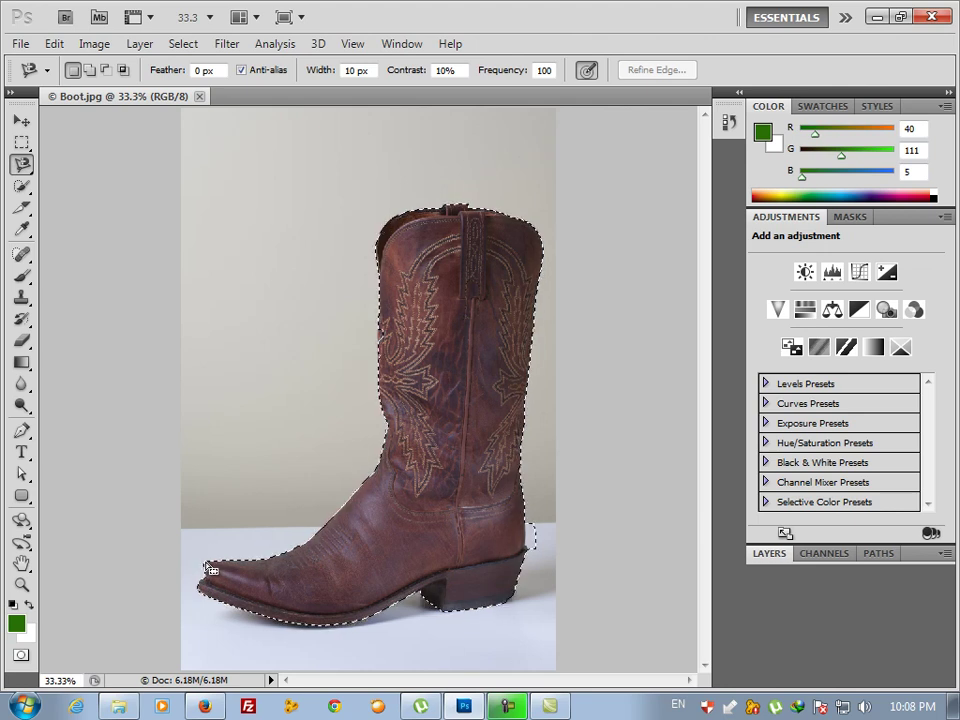
left_click(207, 575)
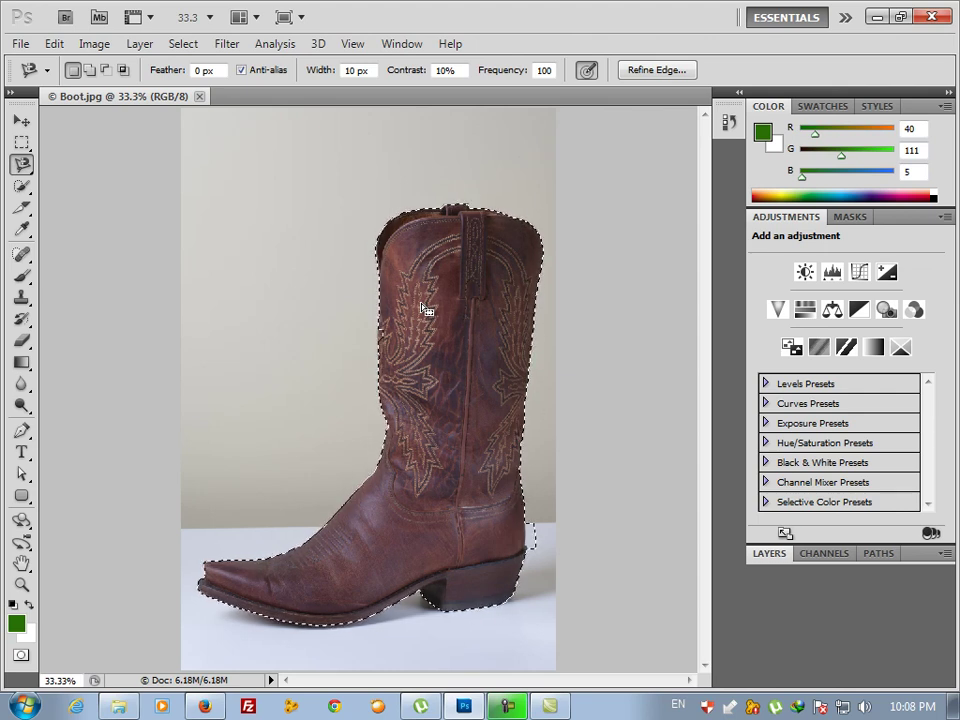
key("ctrl+d")
left_click(545, 70)
Set the magnetic lasso to Frequency 50, Width 20 px and Contrast 30%.
type("50")
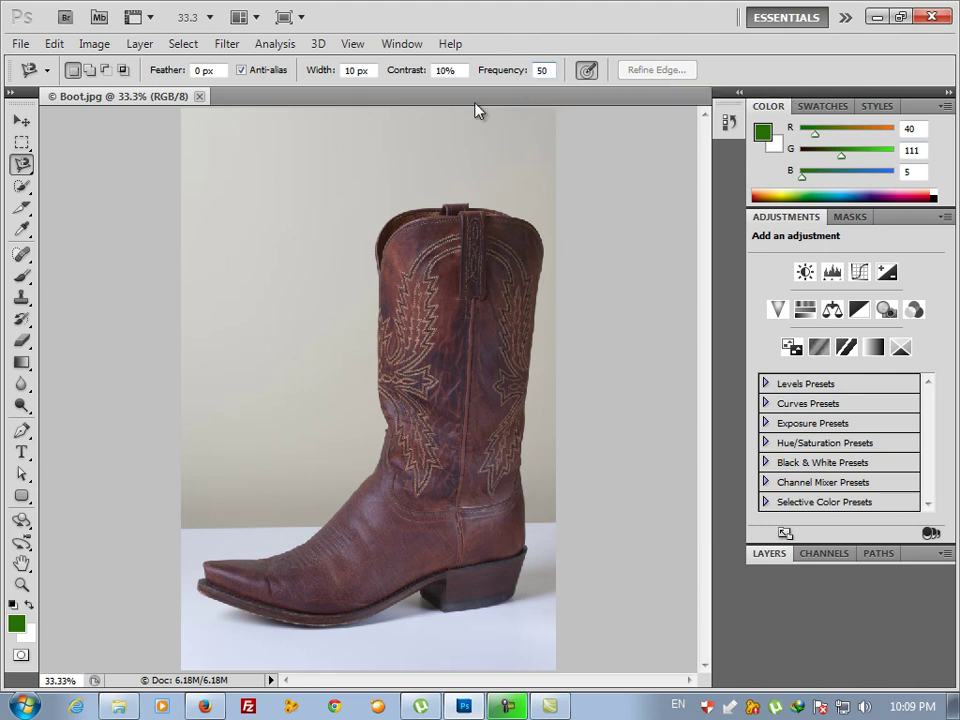
left_click(356, 71)
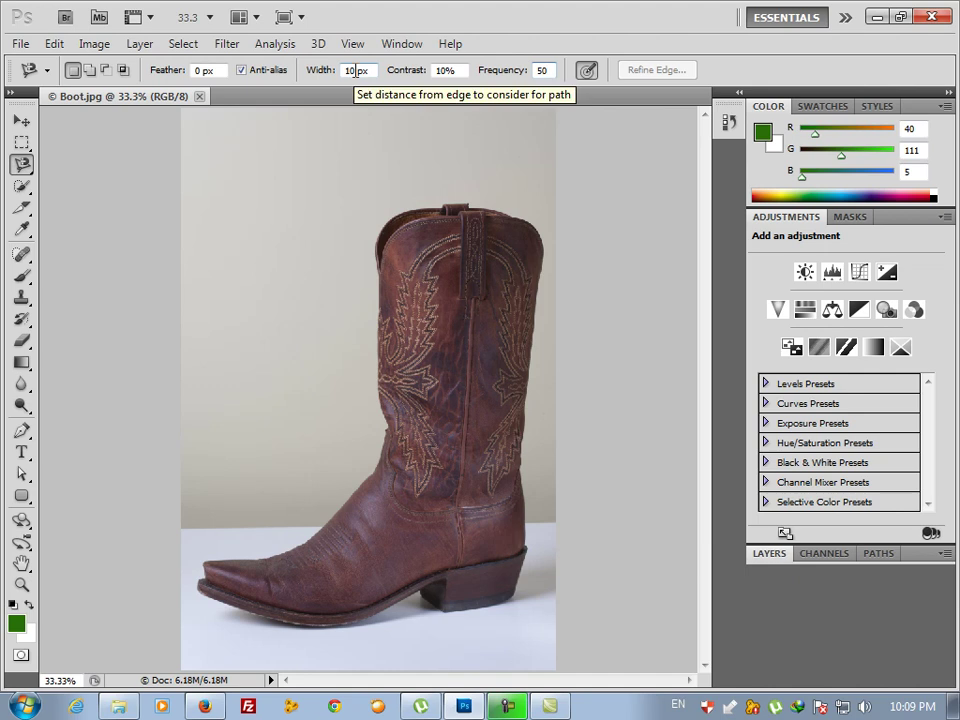
double_click(355, 71)
type("20")
double_click(443, 71)
type("30")
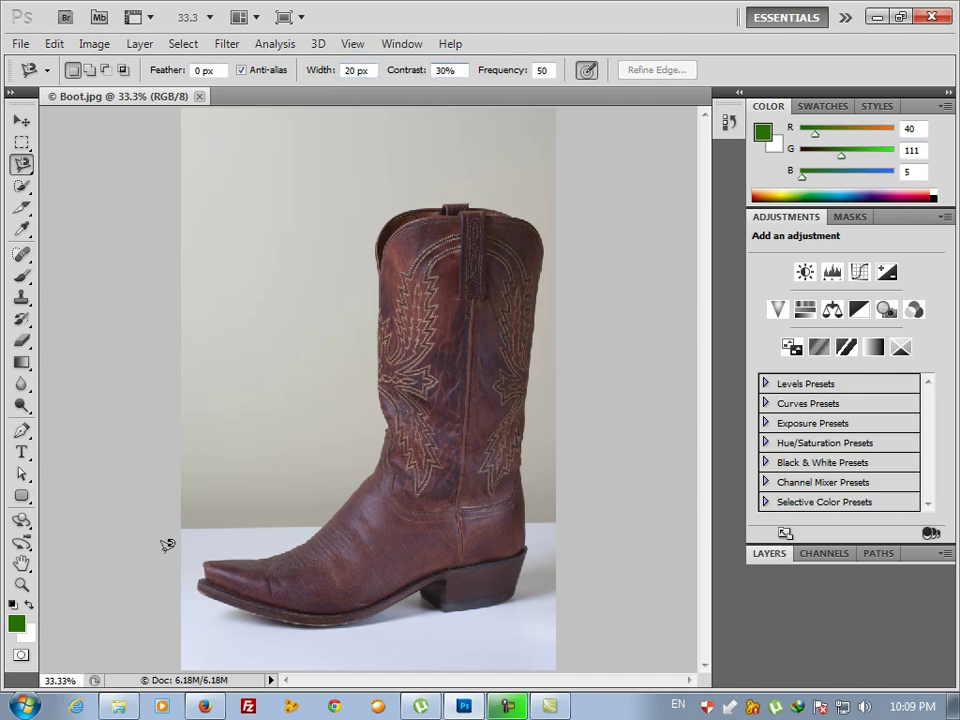
Trace the boot from its toe and double-click to close the final selection.
left_click(206, 557)
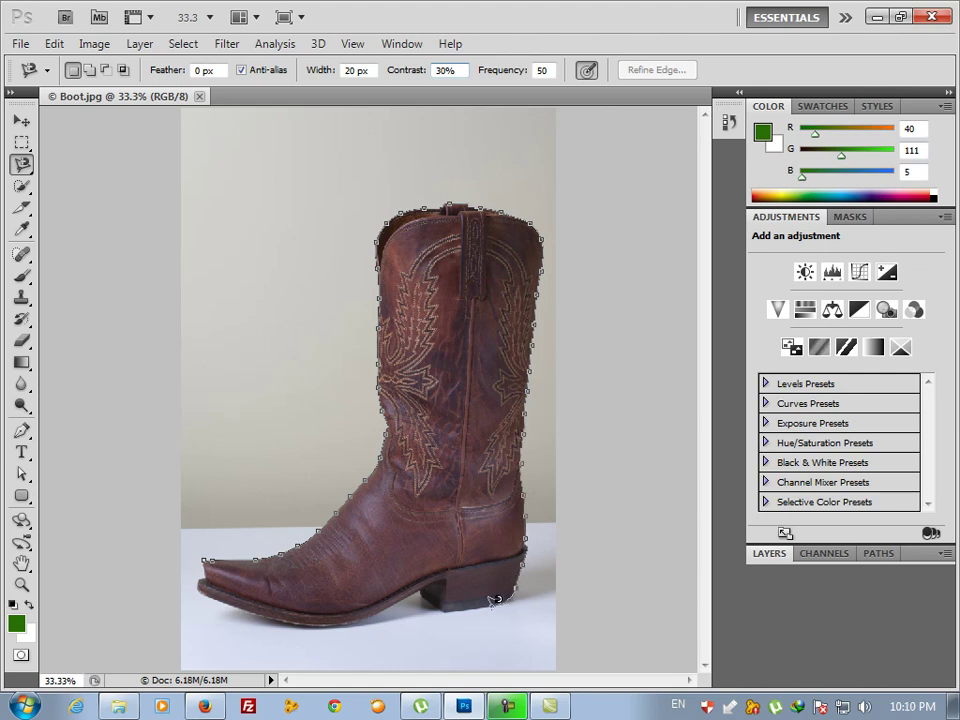
double_click(427, 597)
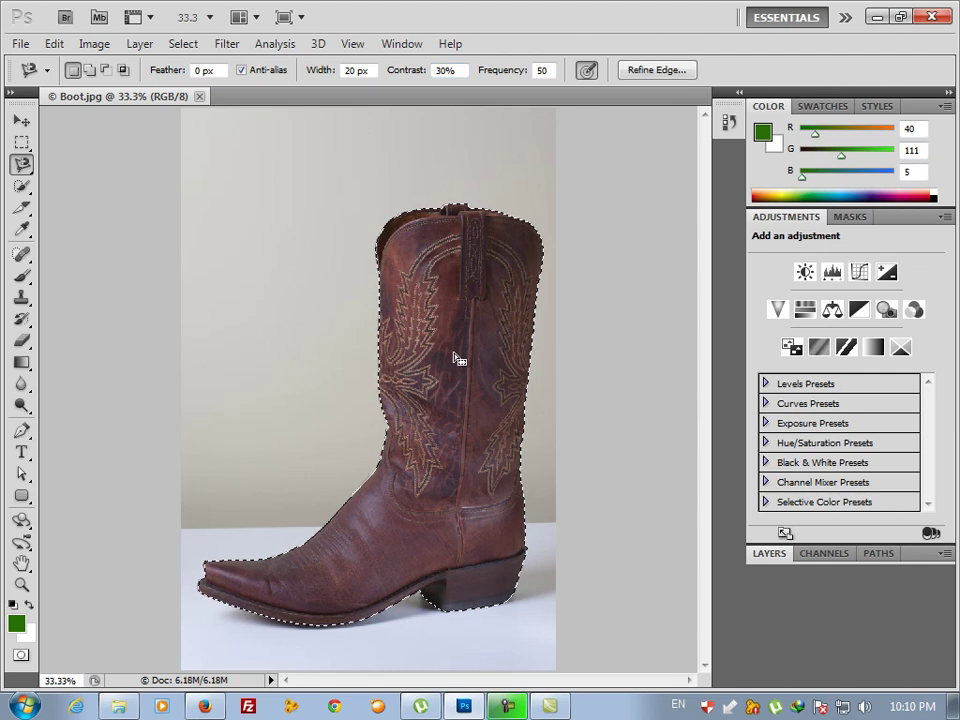